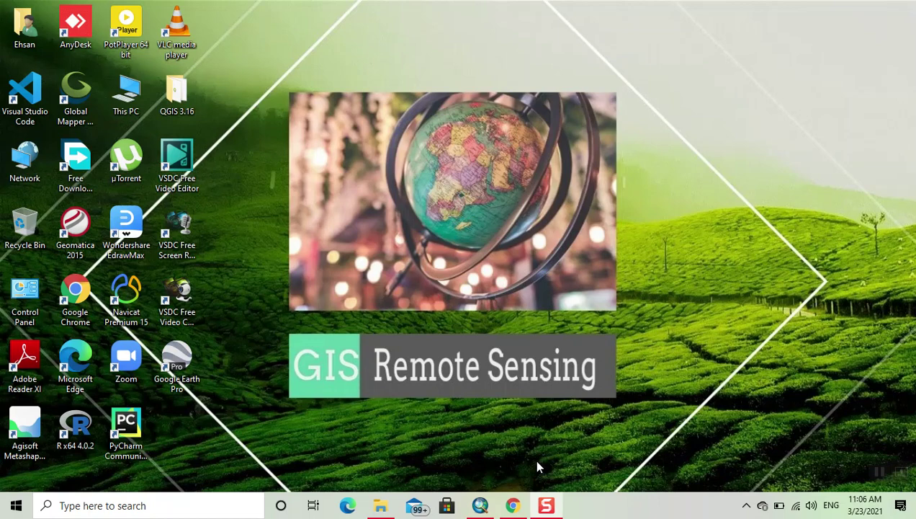
Step: Search Google in Chrome for 'sld converter' using the suggested query
click(513, 504)
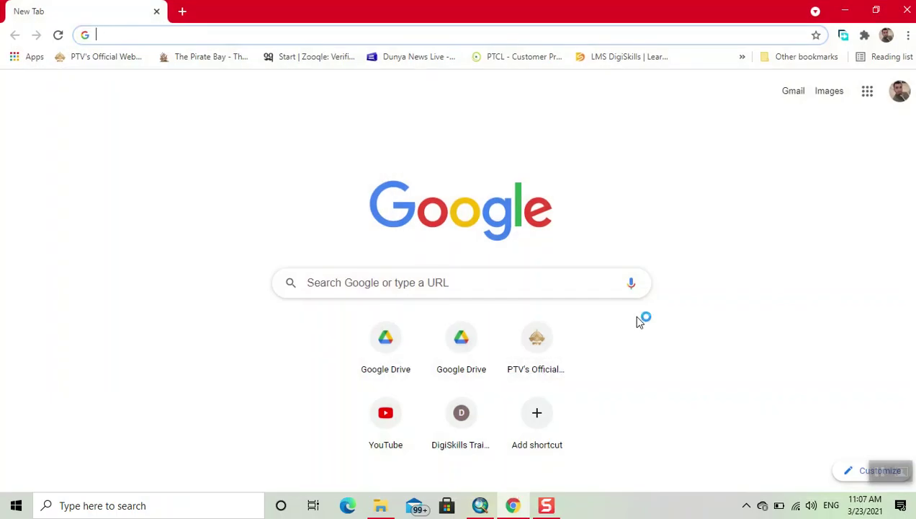
text(sld )
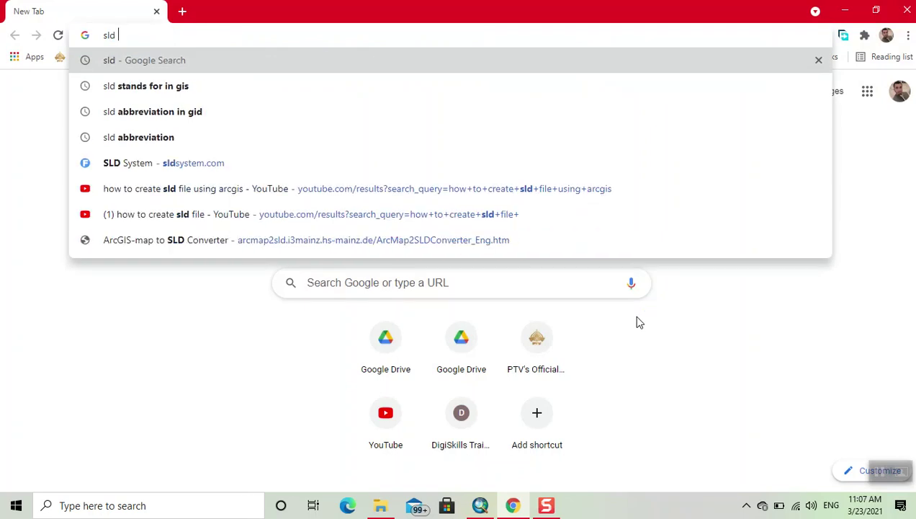
text(con)
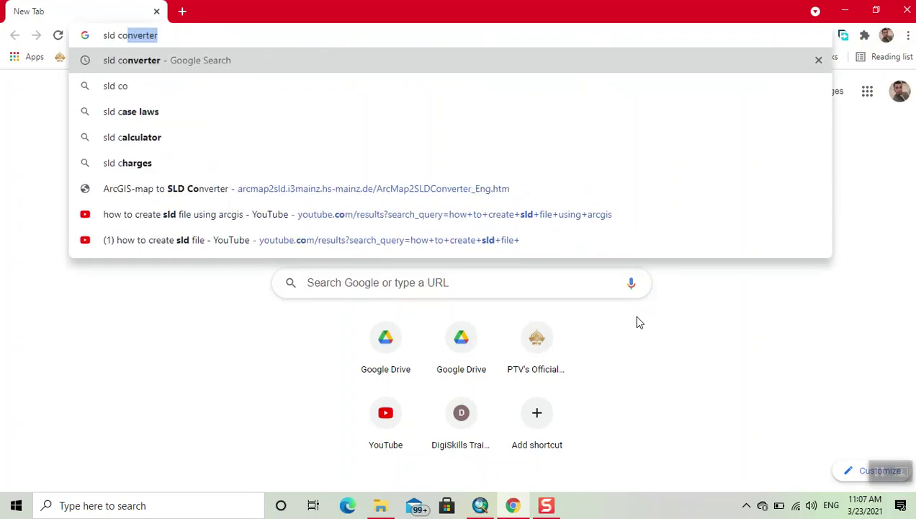
text(vet)
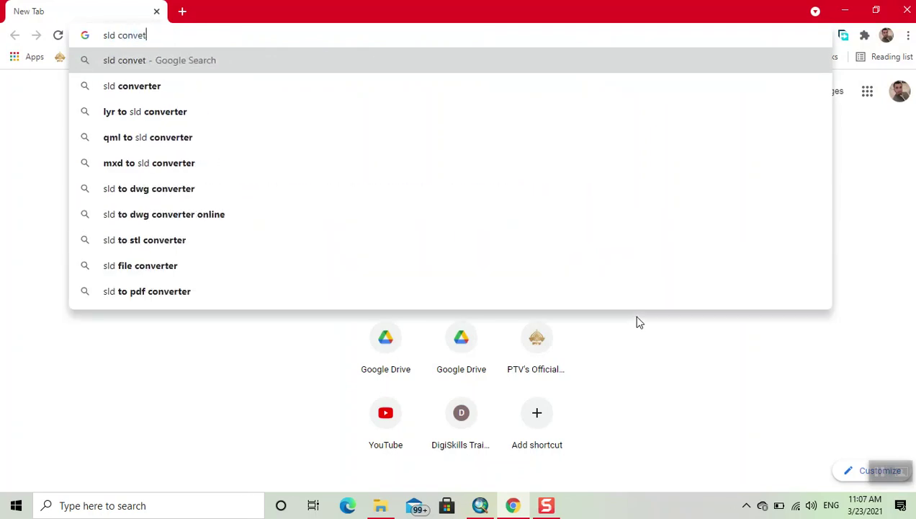
key(Down)
key(Return)
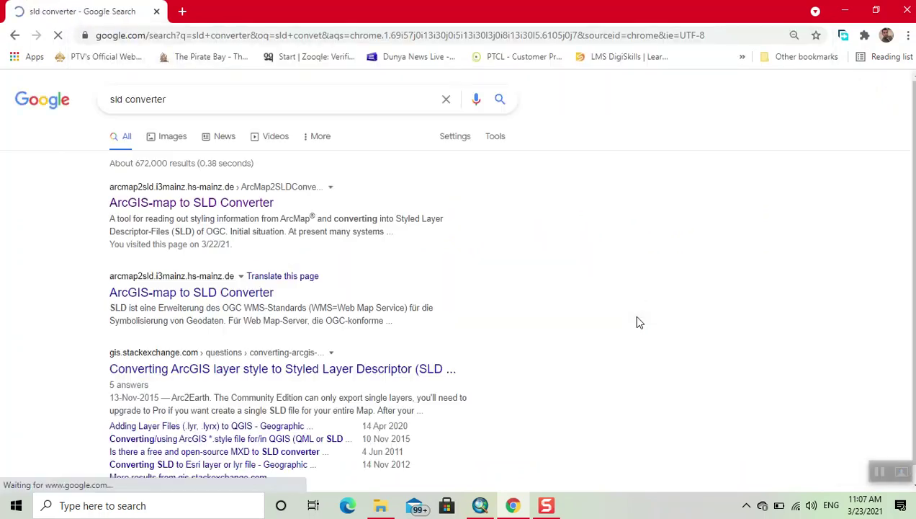
Step: Open the ArcGIS-map to SLD Converter page and scroll down to its Downloads section
click(251, 208)
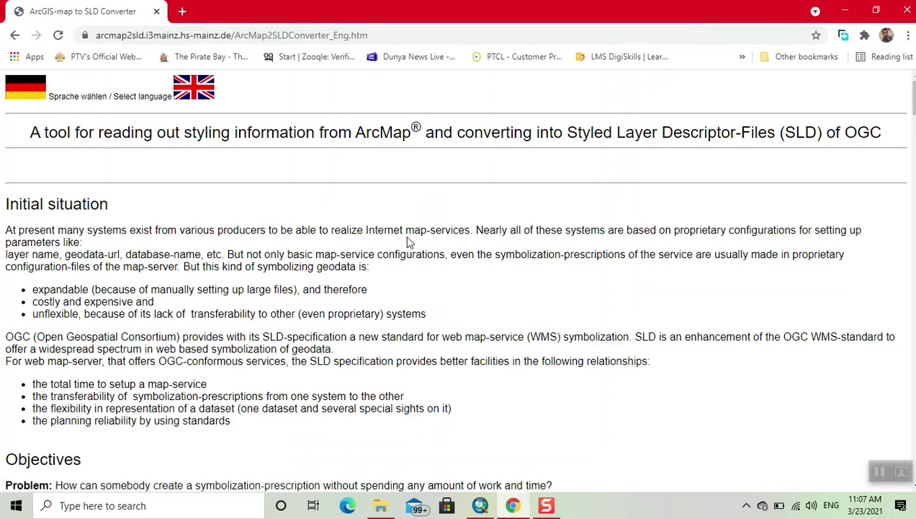
scroll(408, 242, down, 15)
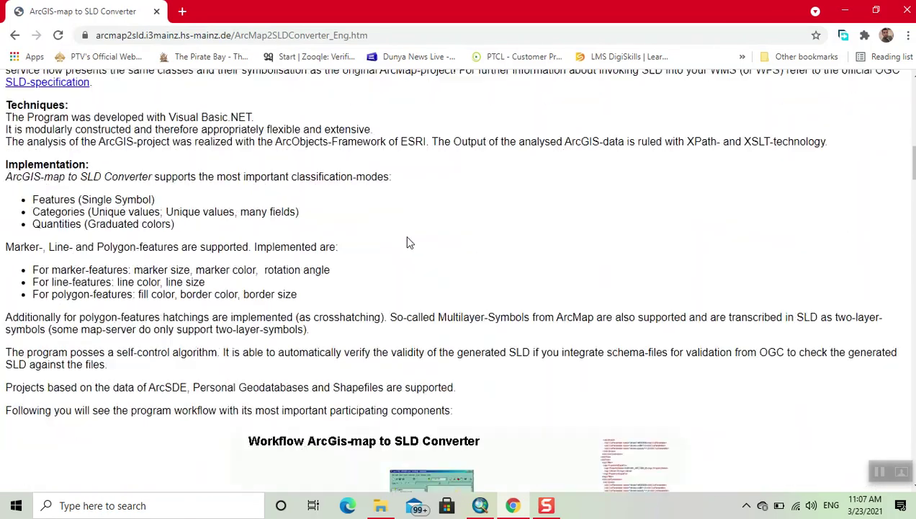
scroll(408, 243, down, 15)
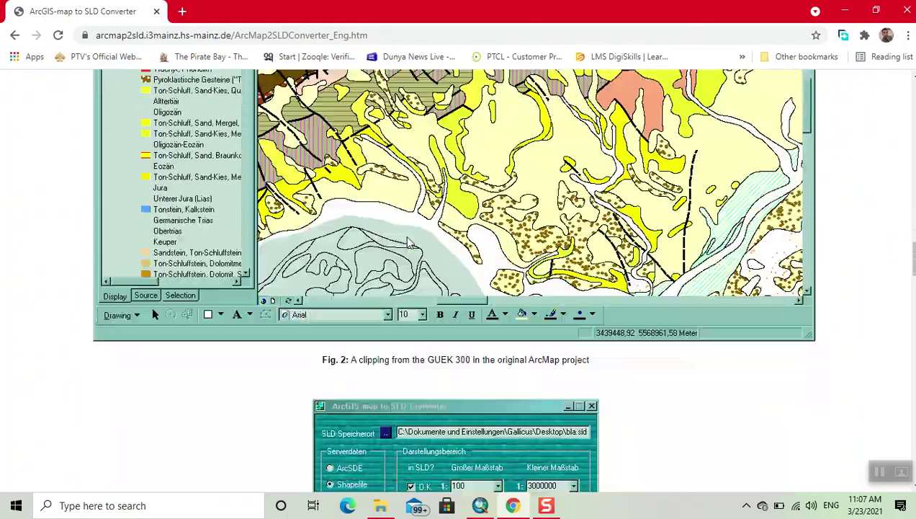
scroll(407, 243, down, 15)
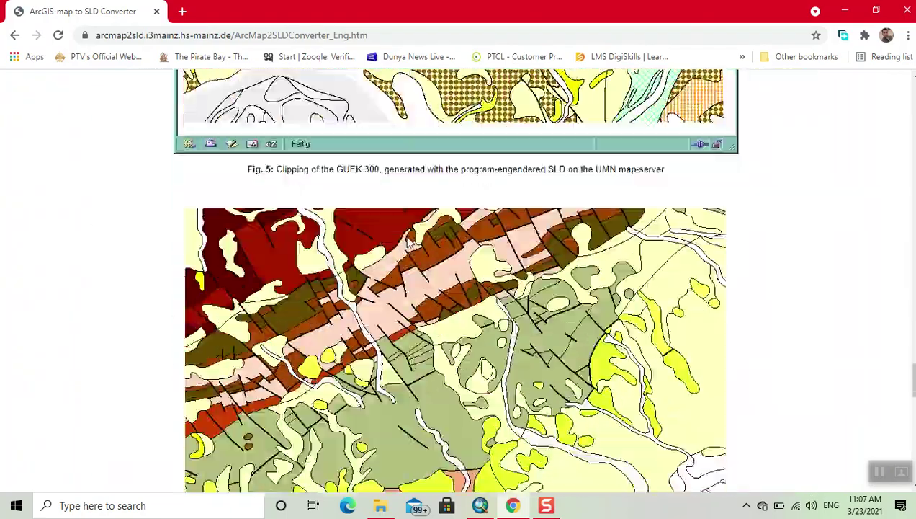
scroll(408, 242, down, 15)
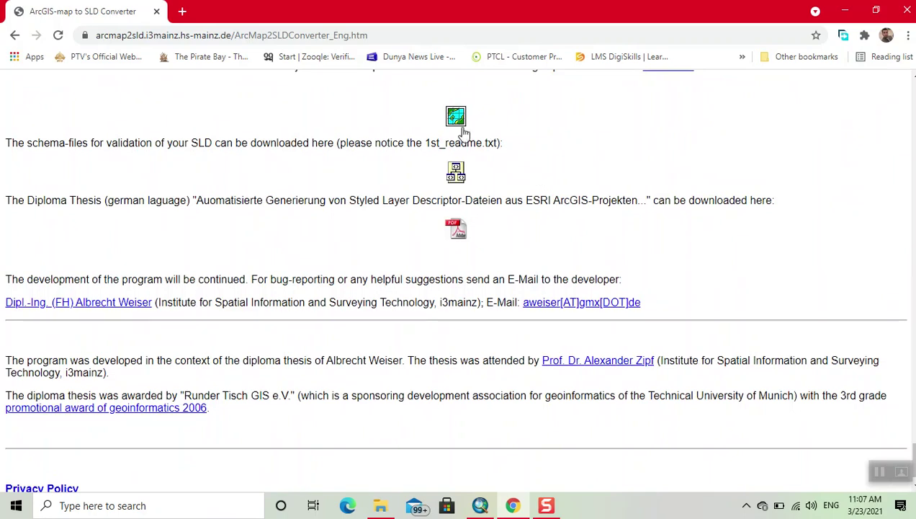
Step: Request the converter's setup download, skip the already-downloaded zip, close FDM and minimize Chrome
click(459, 126)
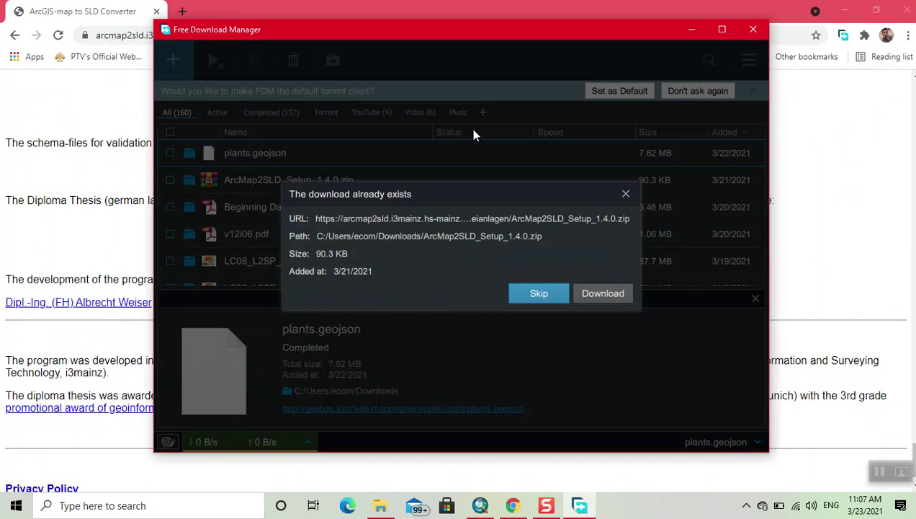
click(623, 194)
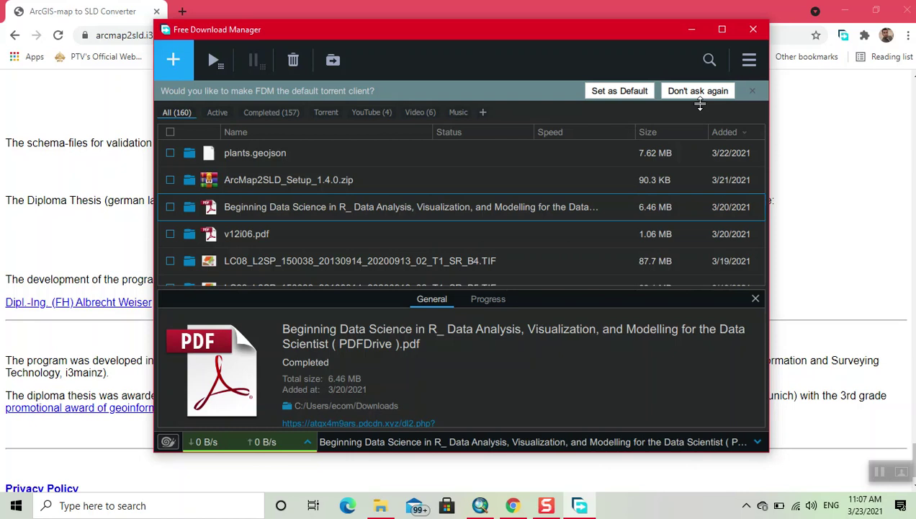
click(751, 30)
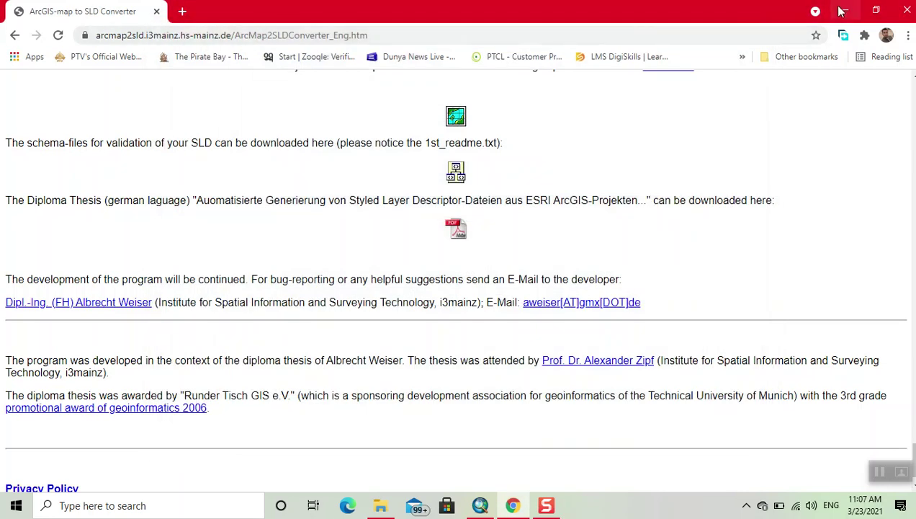
click(845, 11)
Step: Drag the world countries shapefile from File Explorer into ArcMap's Table of Contents
click(475, 508)
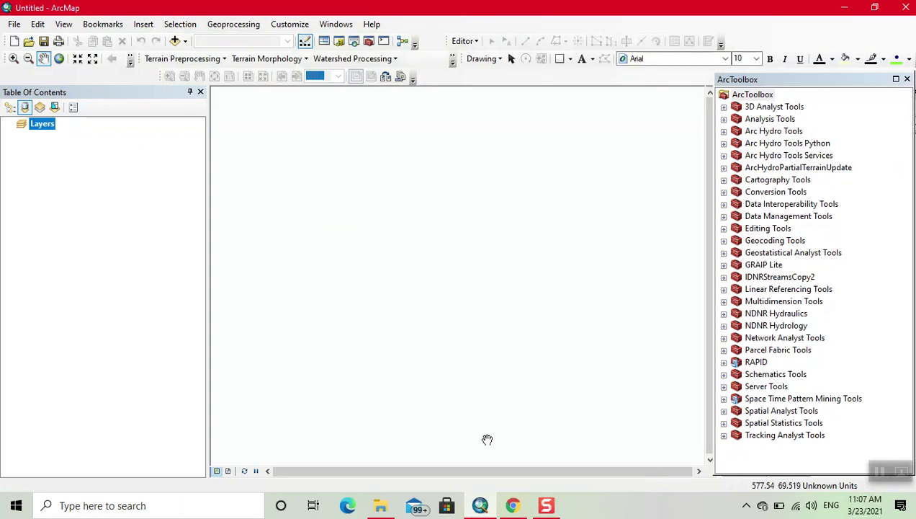
click(382, 506)
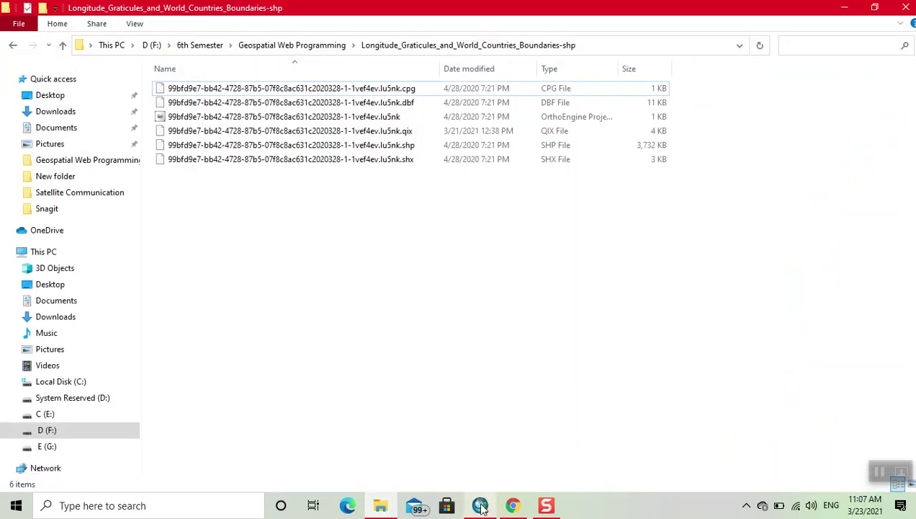
click(481, 504)
click(874, 7)
drag(627, 86, 855, 60)
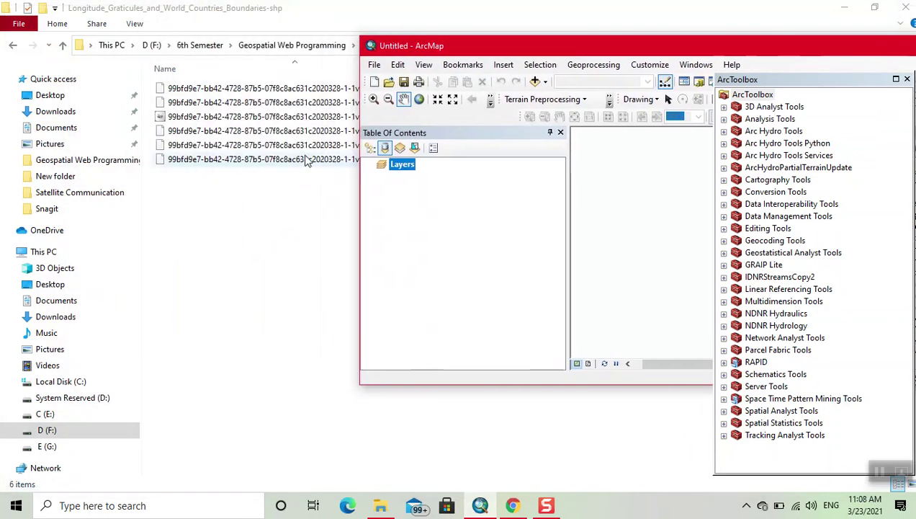
drag(307, 145, 389, 169)
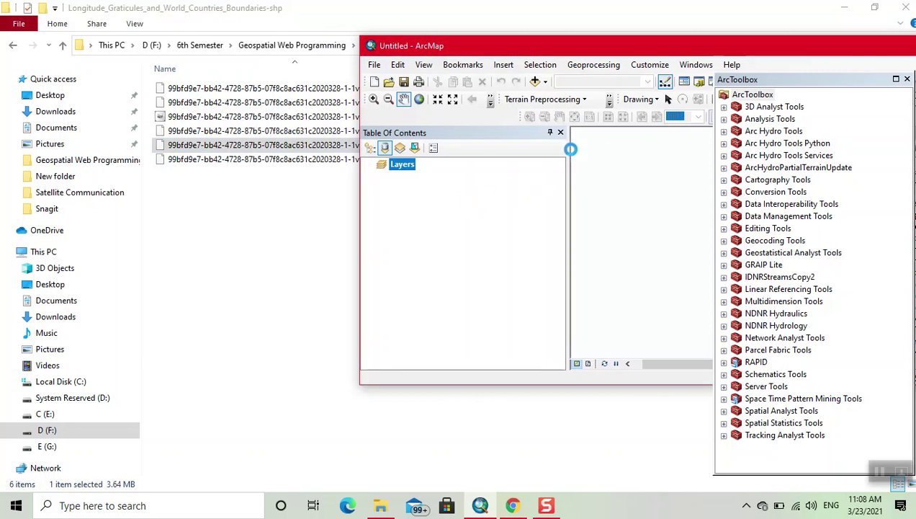
Step: Maximize ArcMap, close ArcToolbox and zoom to the full world extent
drag(640, 56, 303, 87)
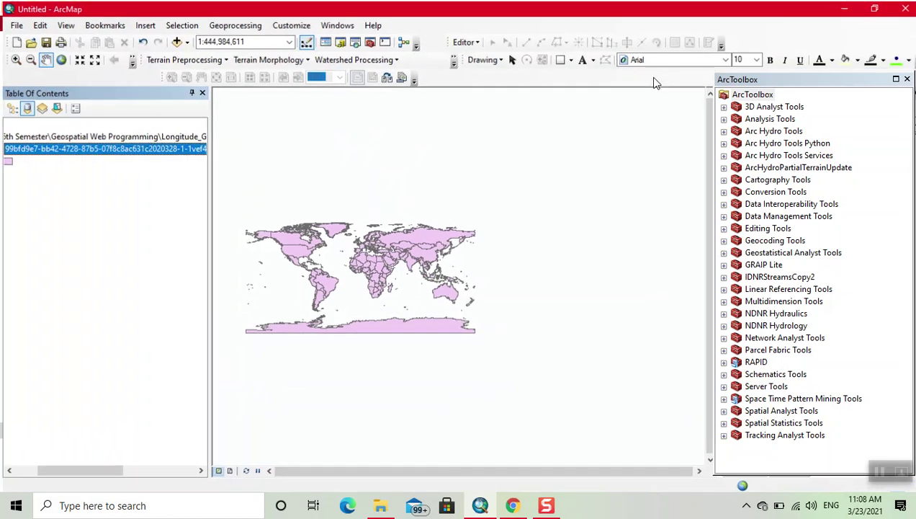
click(656, 79)
click(907, 79)
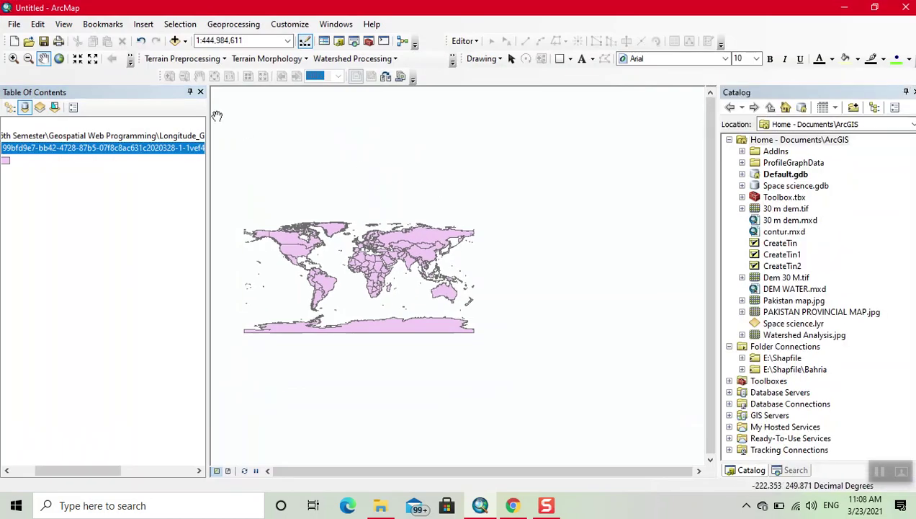
click(60, 60)
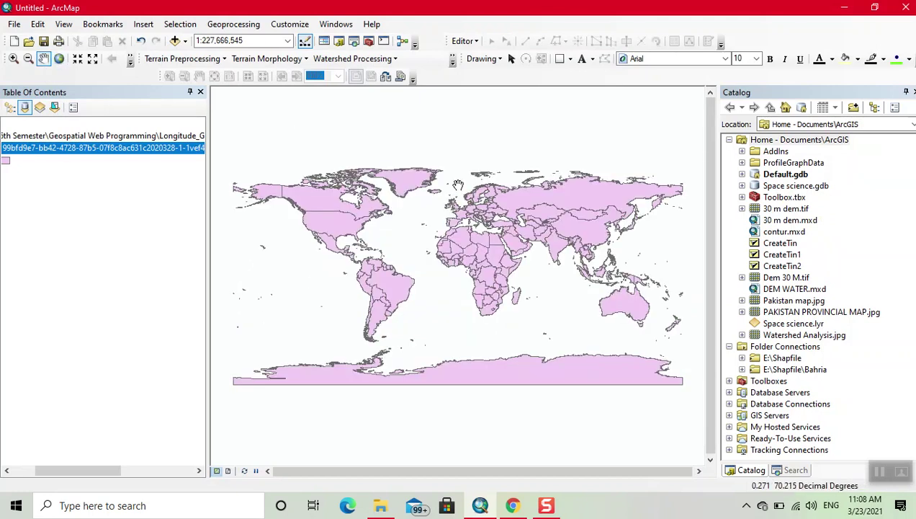
right_click(130, 148)
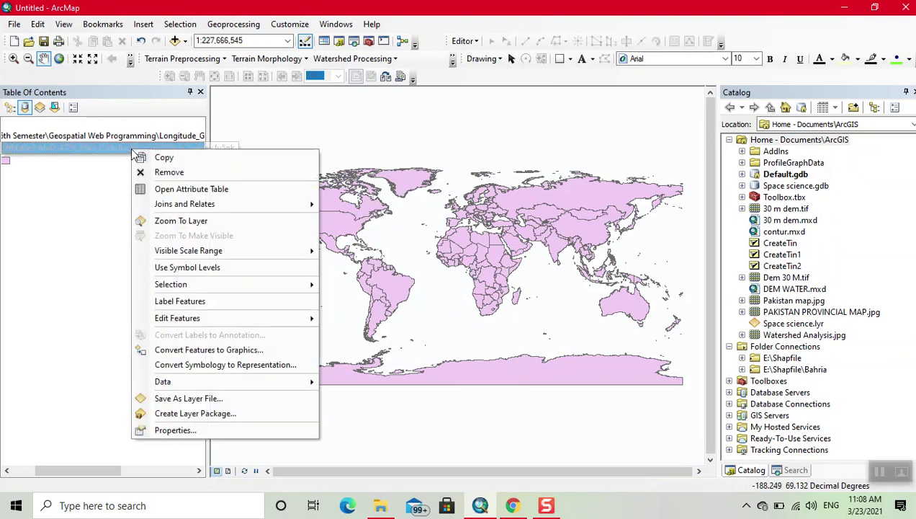
click(181, 190)
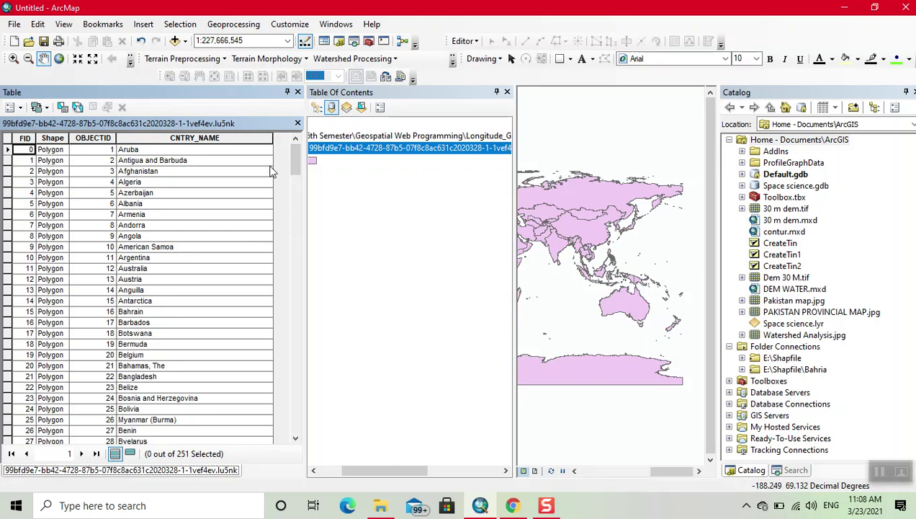
click(298, 93)
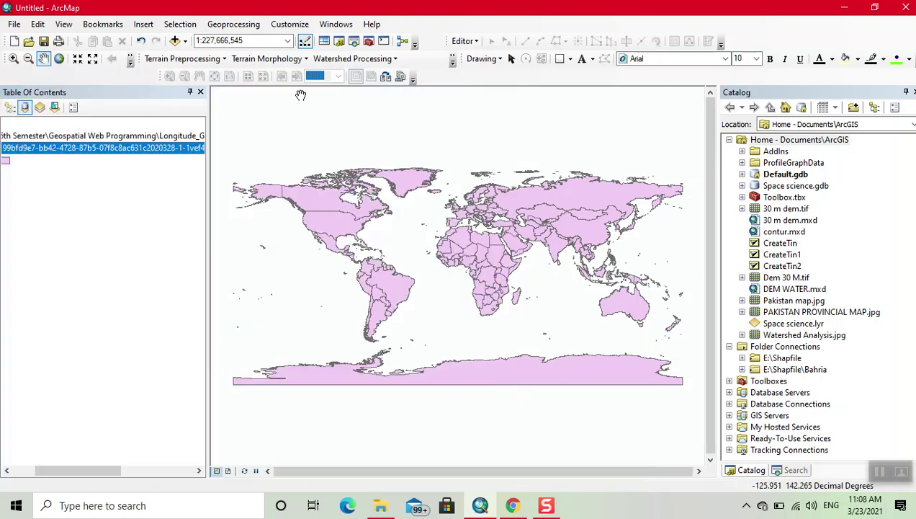
Step: Set the layer's symbology to Unique values on CNTRY_NAME, excluding other values, with all values added
right_click(87, 148)
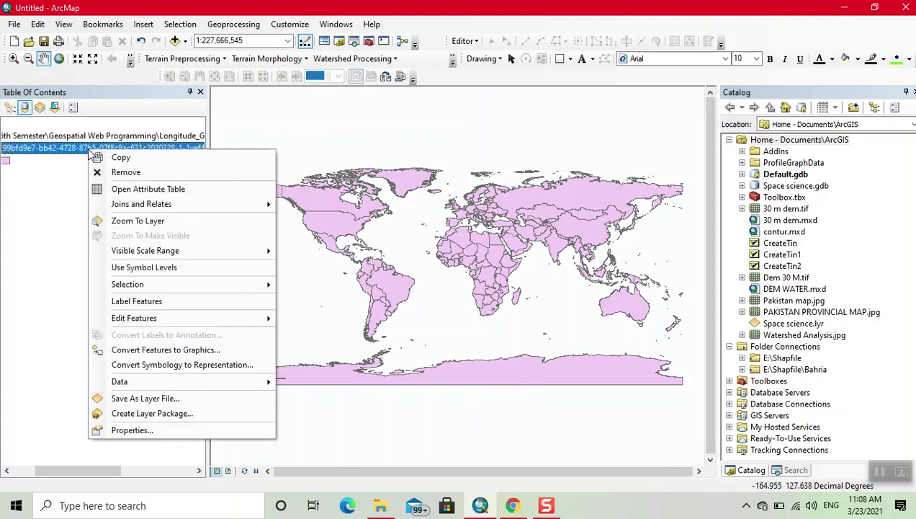
click(146, 430)
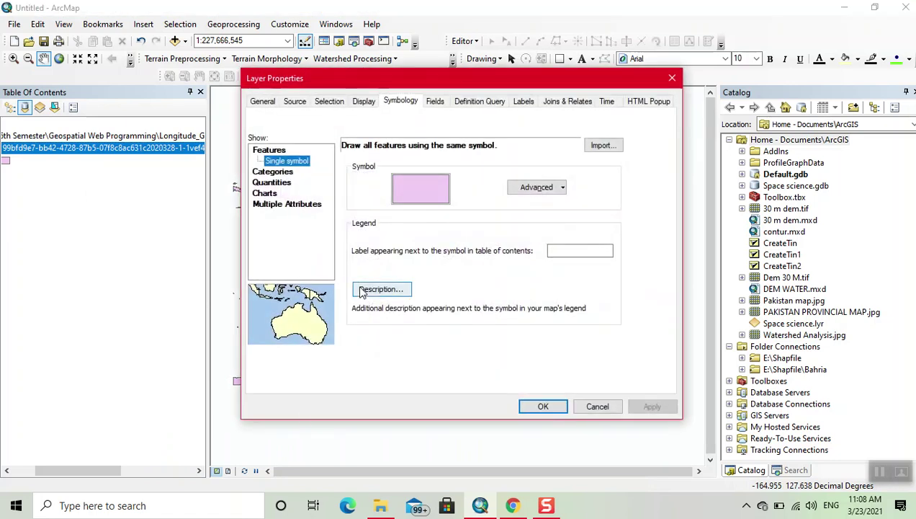
click(283, 172)
click(454, 174)
click(441, 193)
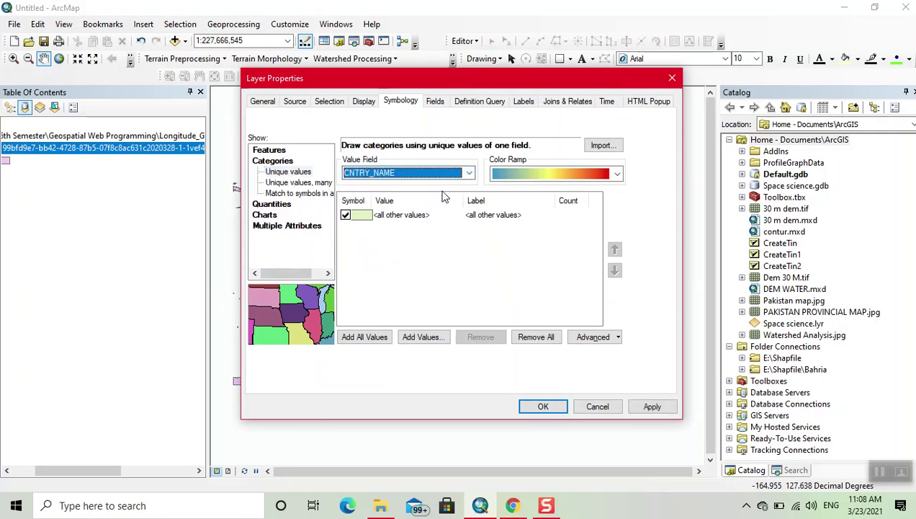
click(345, 215)
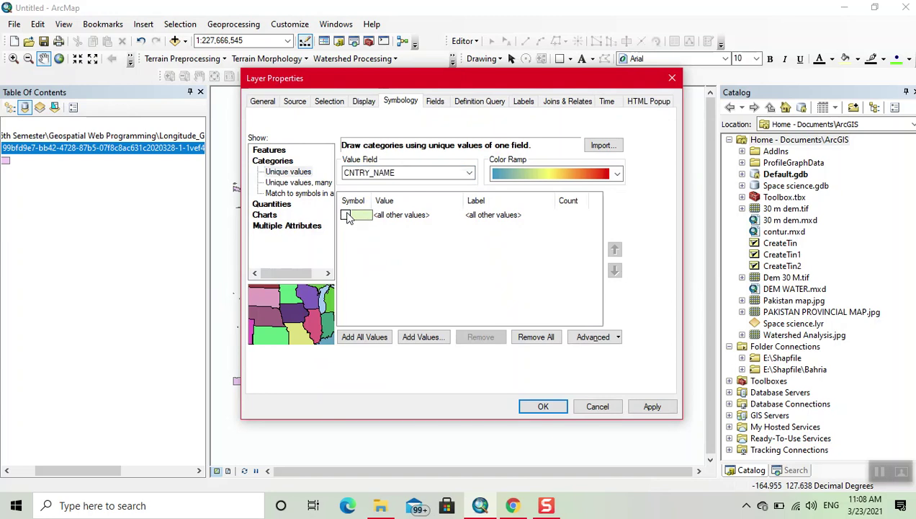
click(358, 338)
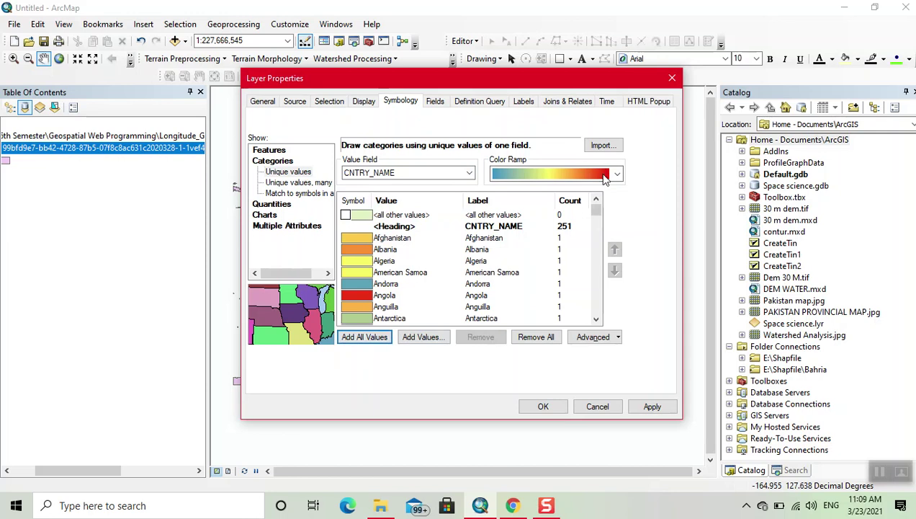
Step: Colour the country categories with a multicolour ramp, apply it and close Layer Properties
click(616, 175)
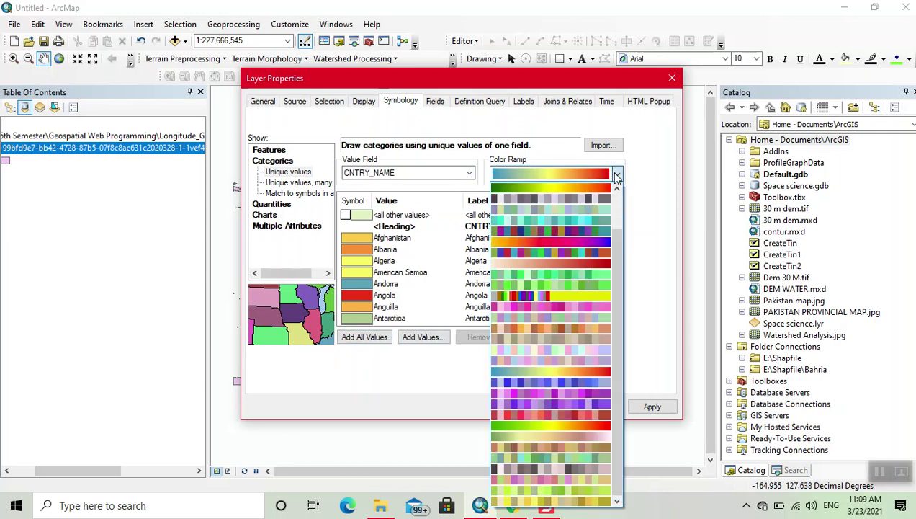
click(567, 232)
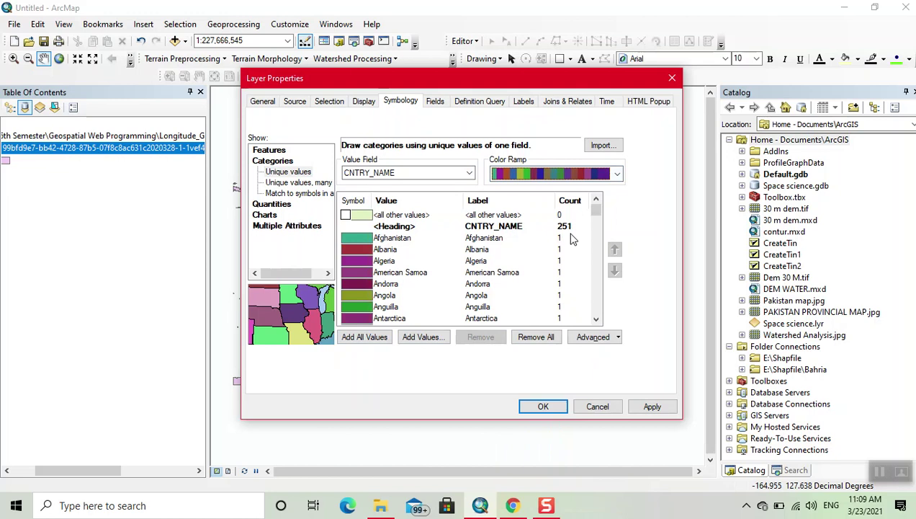
click(652, 407)
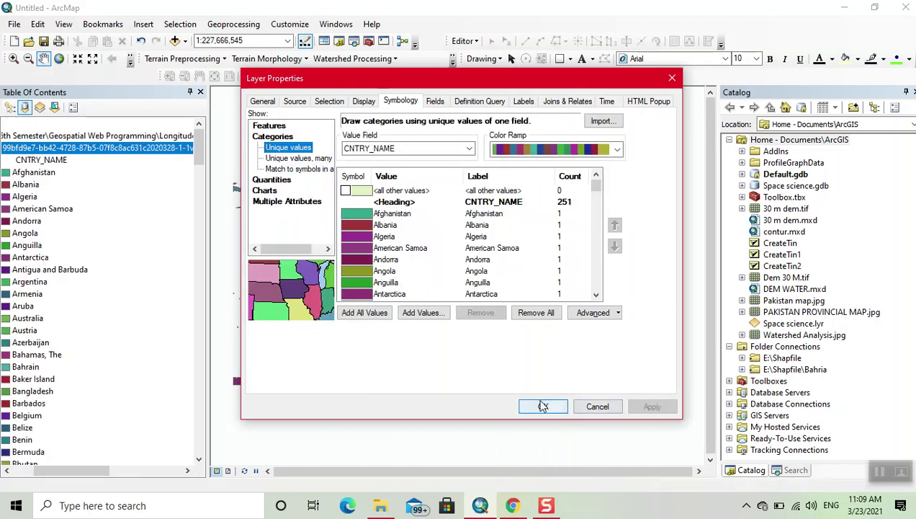
click(543, 406)
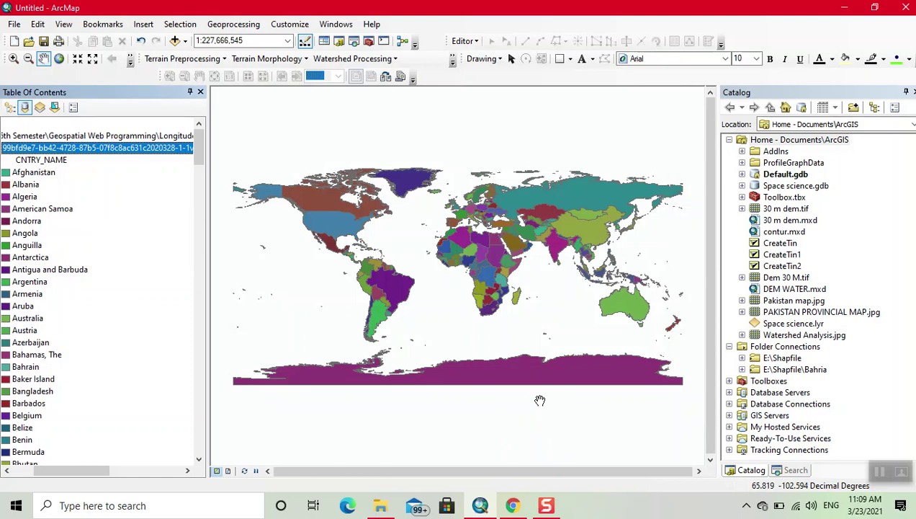
Step: Minimize ArcMap, then open the ArcMap2SLD_Setup_1.4.0 folder in File Explorer's Downloads
click(841, 8)
click(840, 8)
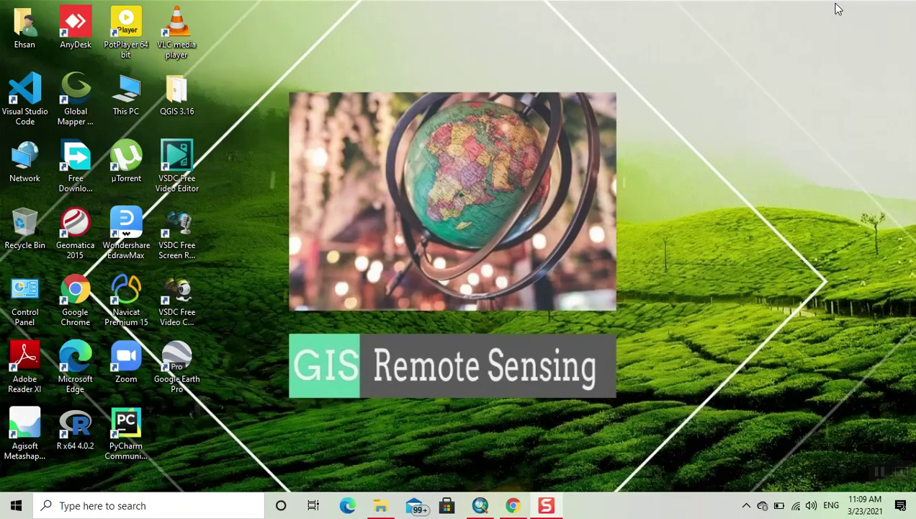
click(380, 505)
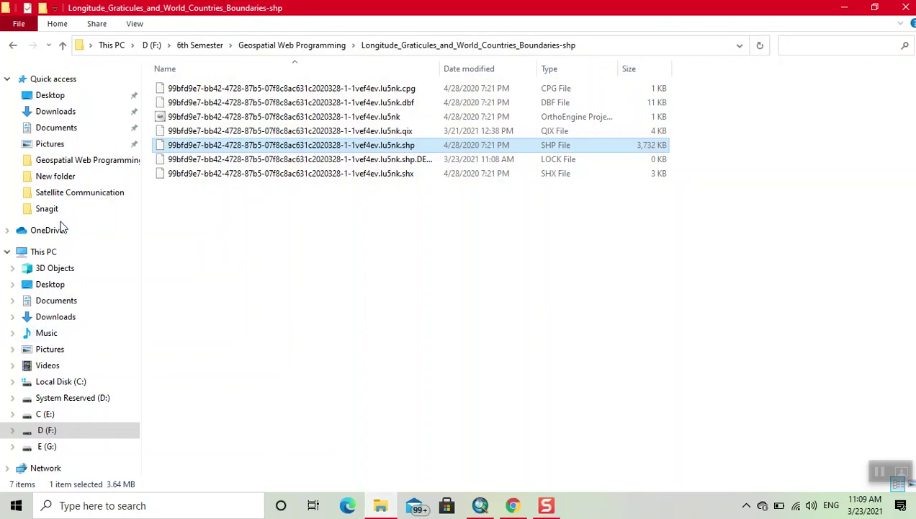
click(57, 114)
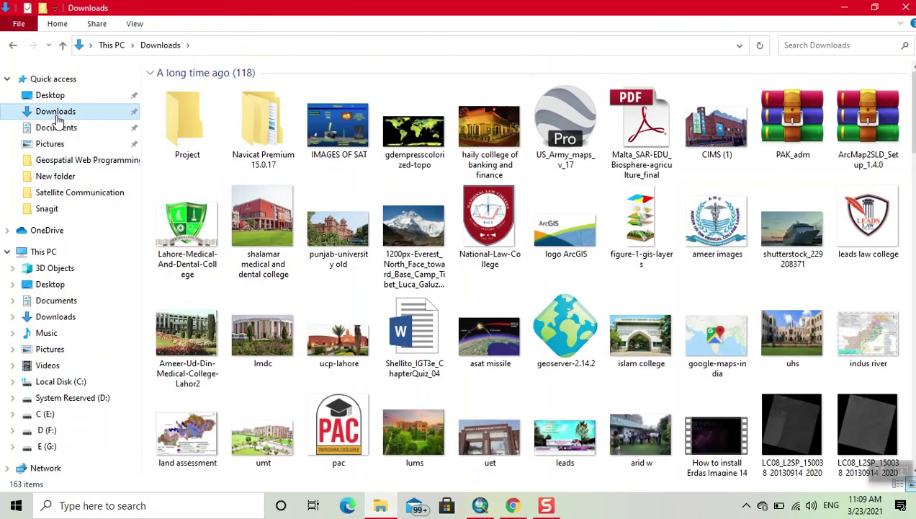
scroll(263, 227, down, 15)
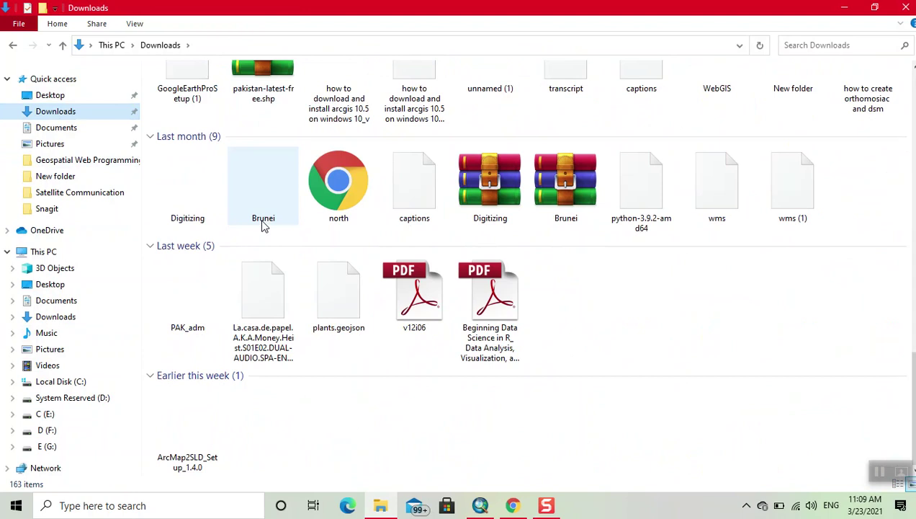
double_click(214, 453)
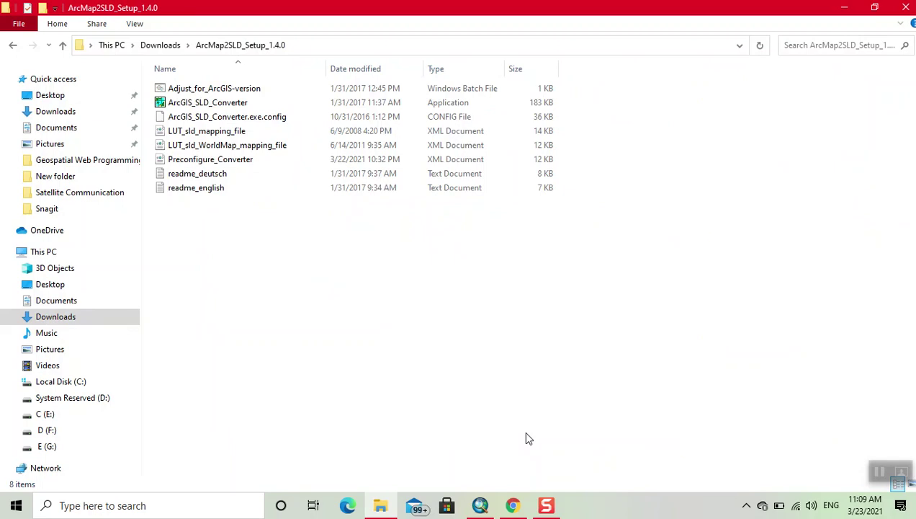
Step: Run ArcGIS_SLD_Converter, export the map's SLD as style.sld in Documents, then minimize it
double_click(333, 105)
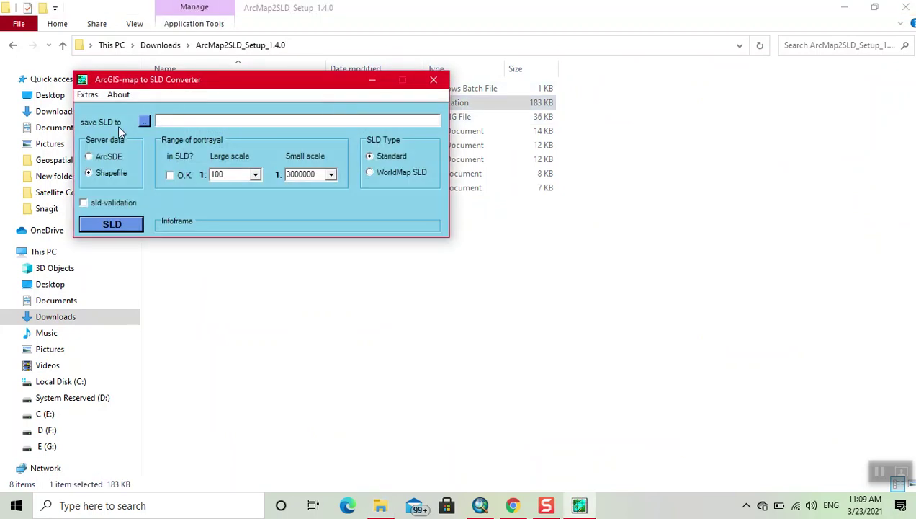
click(144, 123)
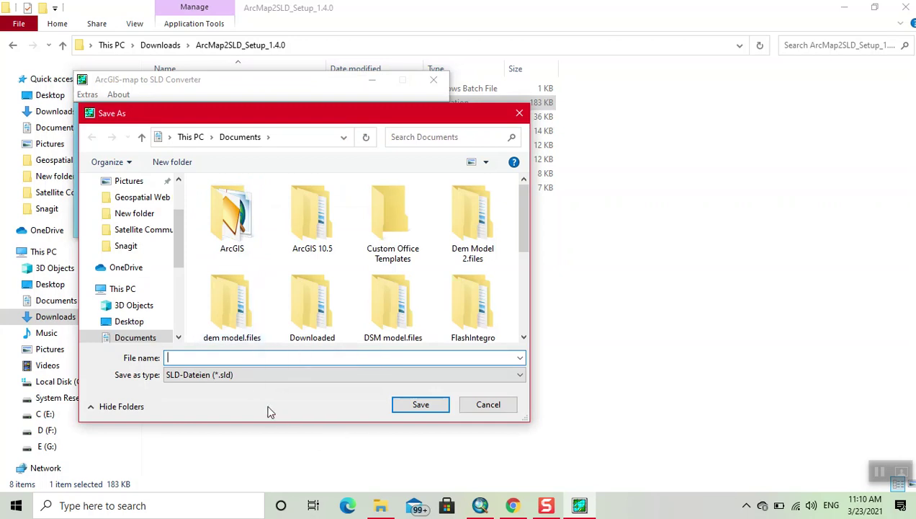
text(style)
click(408, 410)
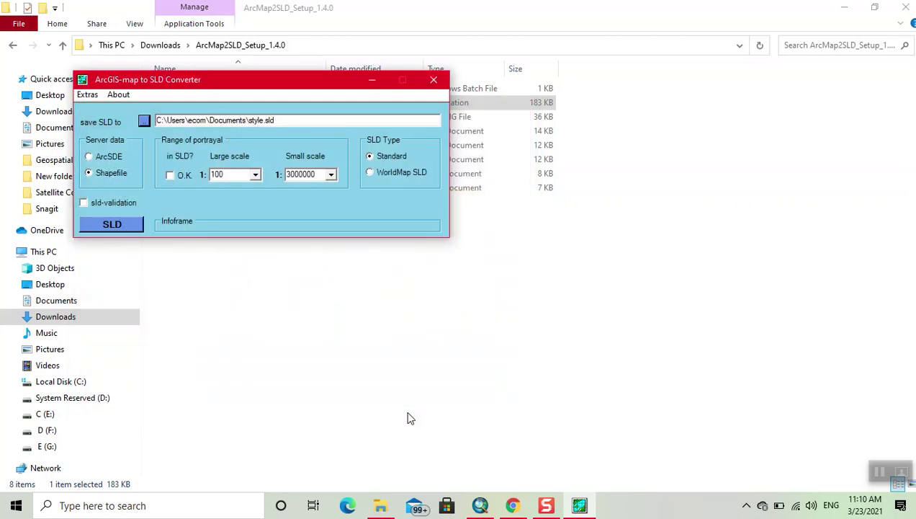
click(126, 228)
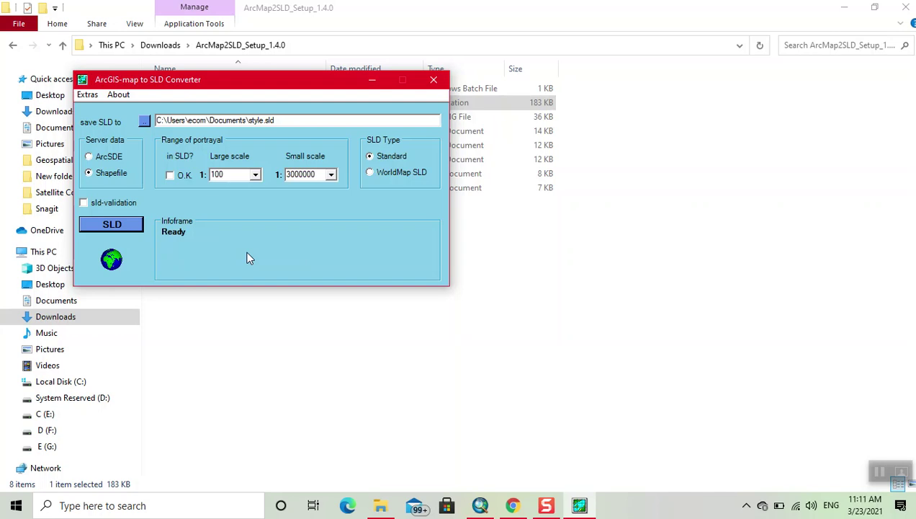
click(367, 85)
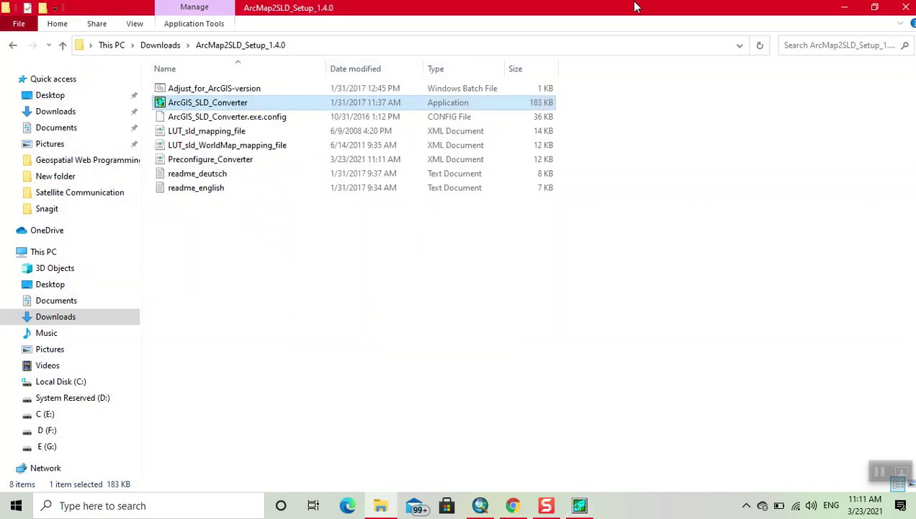
Step: Open style.sld from the Documents folder in Notepad and maximize the window
click(58, 127)
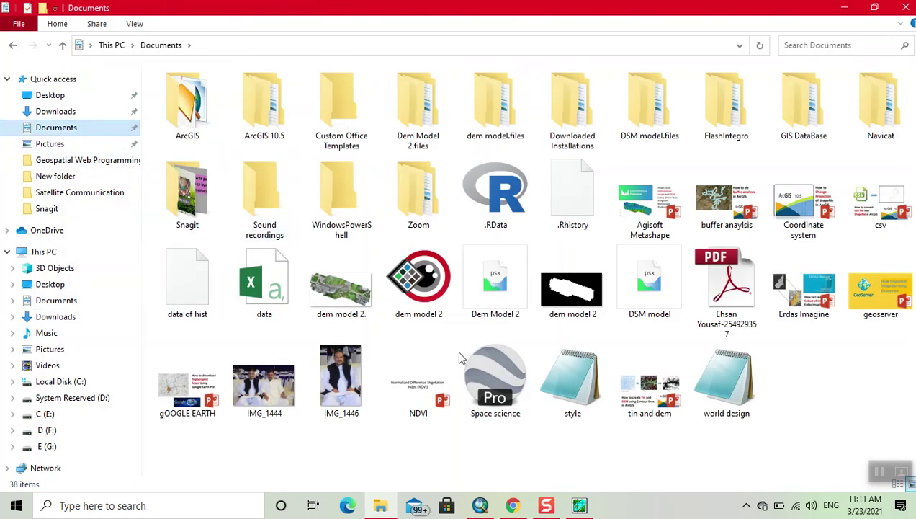
double_click(572, 389)
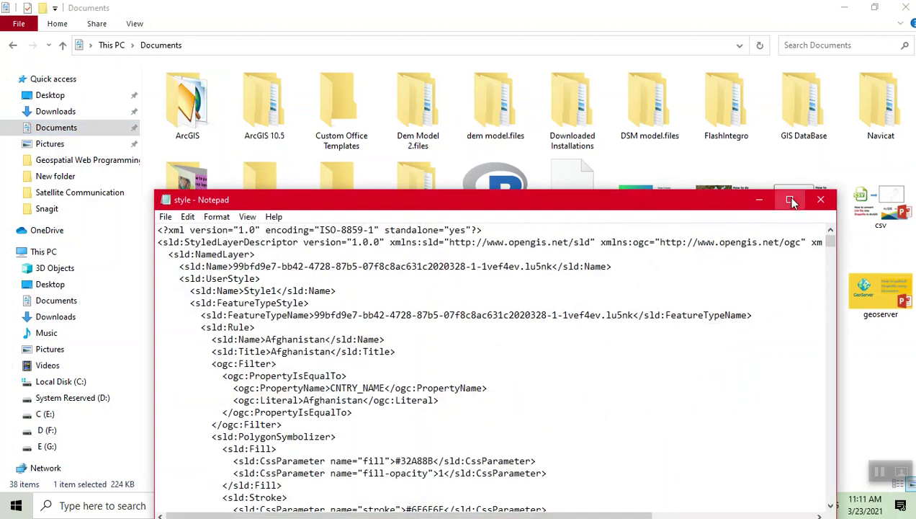
click(791, 198)
Step: Scroll through style.sld's rules to Argentina's #39AD56 fill with a #6E6E6E stroke
scroll(655, 344, down, 5)
scroll(654, 344, down, 20)
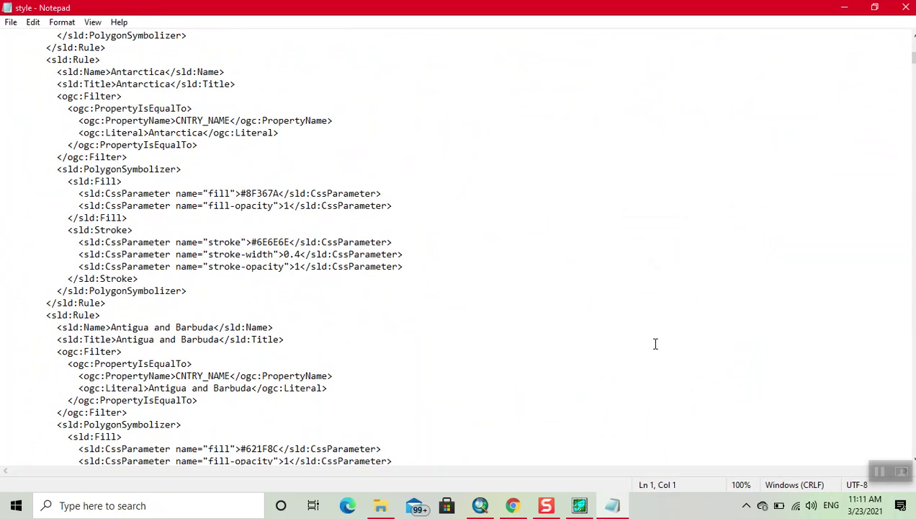
scroll(655, 343, down, 7)
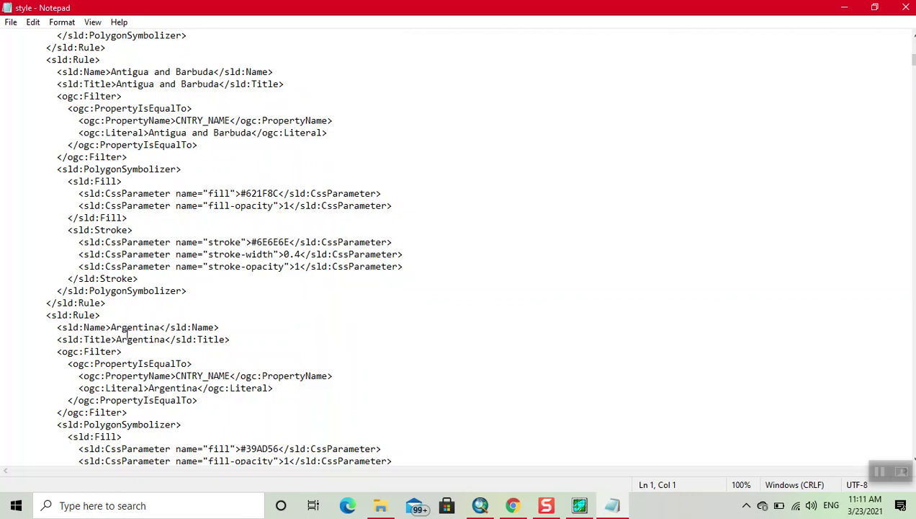
scroll(260, 380, down, 1)
scroll(261, 380, down, 2)
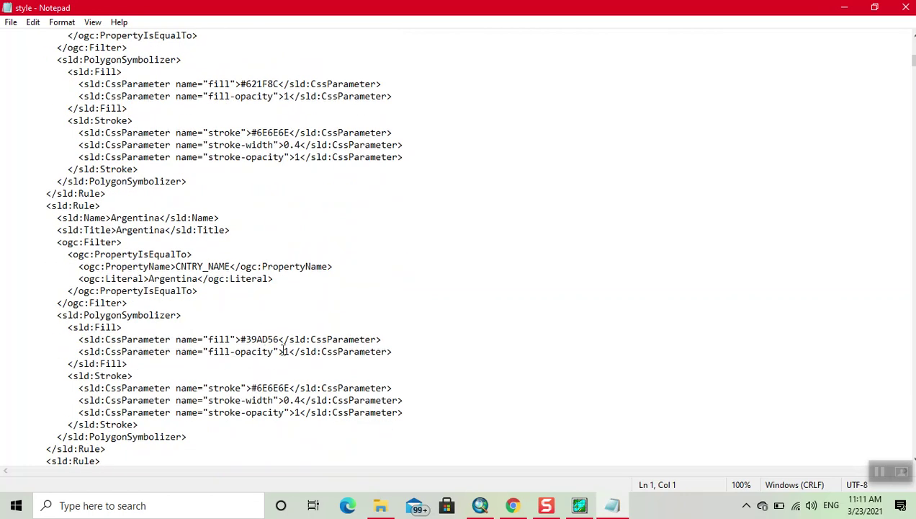